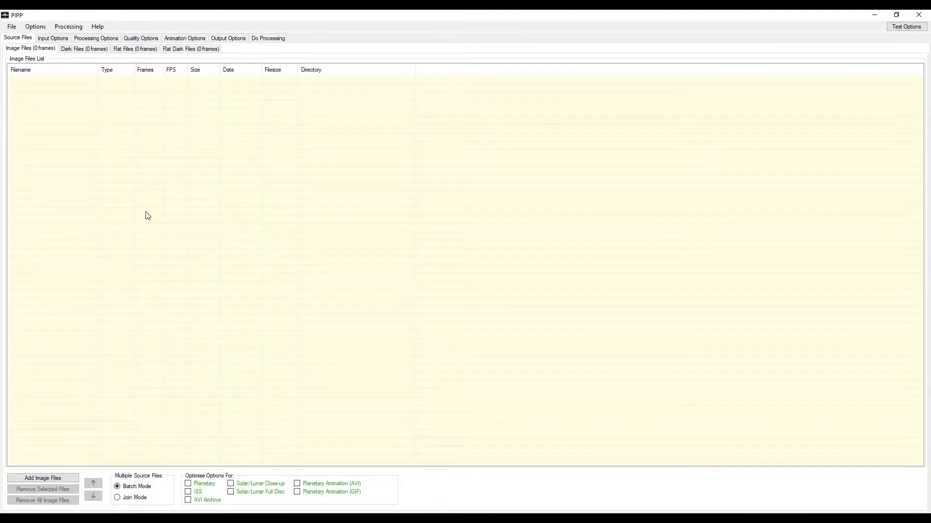
Load NASA_Paid_Me_To_Lie.mp4 as the PIPP source and apply the Planetary optimisation preset.
click(12, 26)
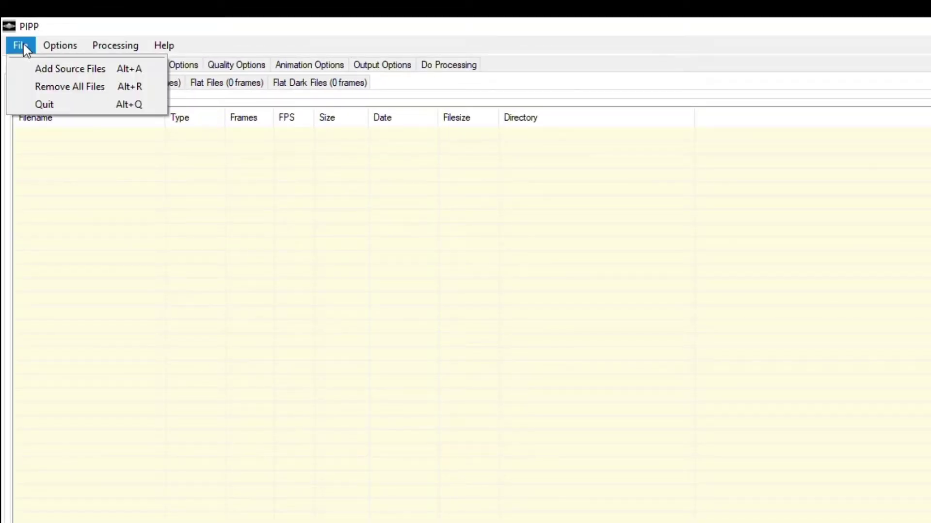
click(41, 68)
double_click(145, 140)
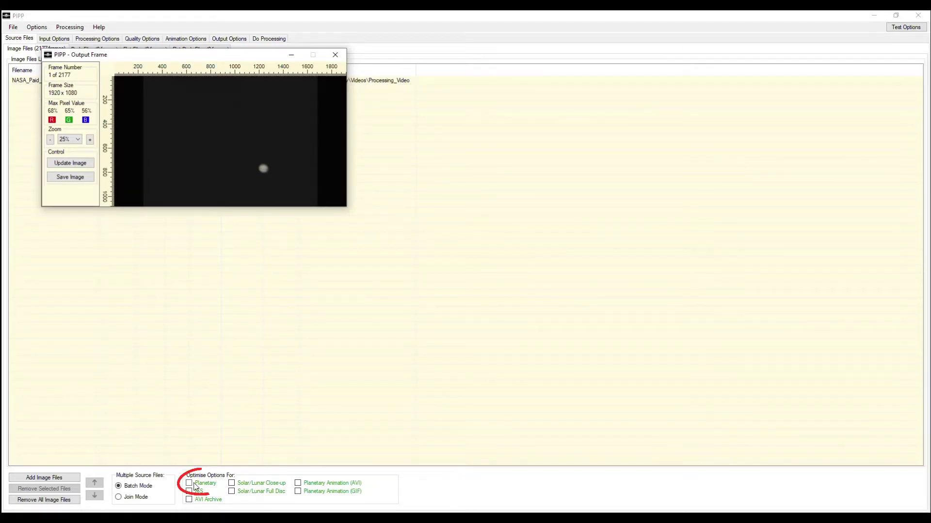
click(193, 484)
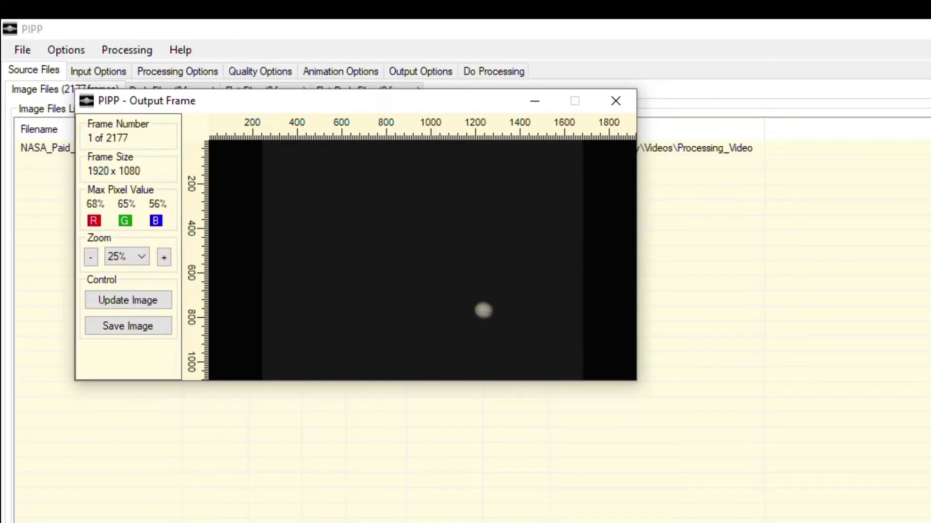
mouse_move(357, 105)
mouse_down()
mouse_move(598, 229)
mouse_move(928, 361)
mouse_up()
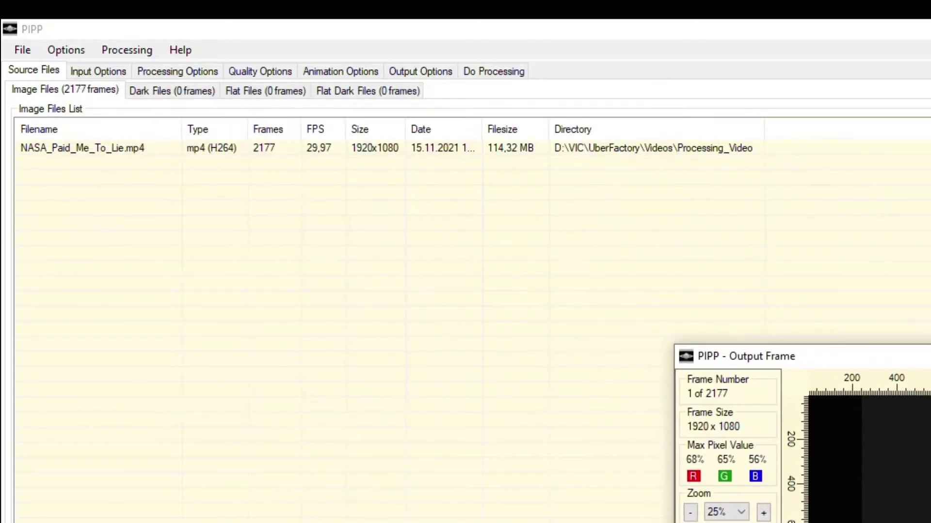
Set Crop Width and Crop Height to 666 and preview the cropped frame with Test Options.
click(208, 75)
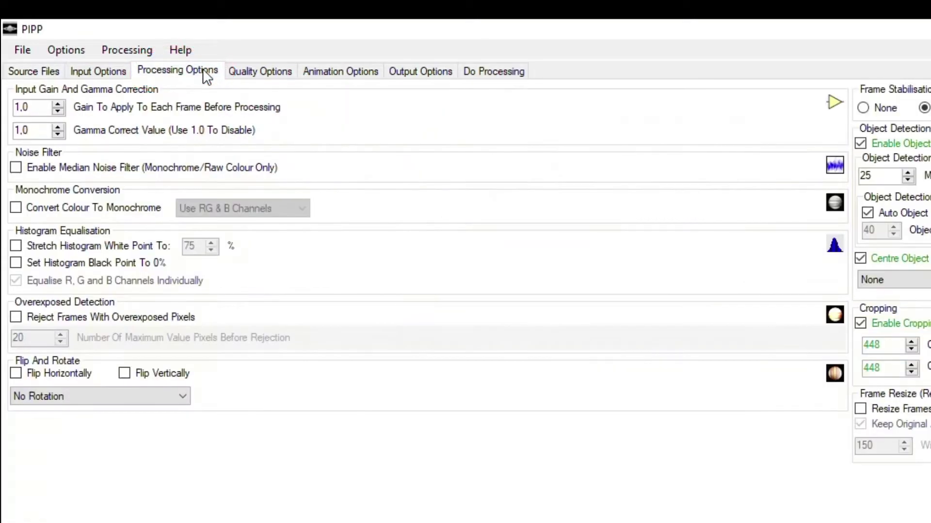
drag(418, 241, 364, 238)
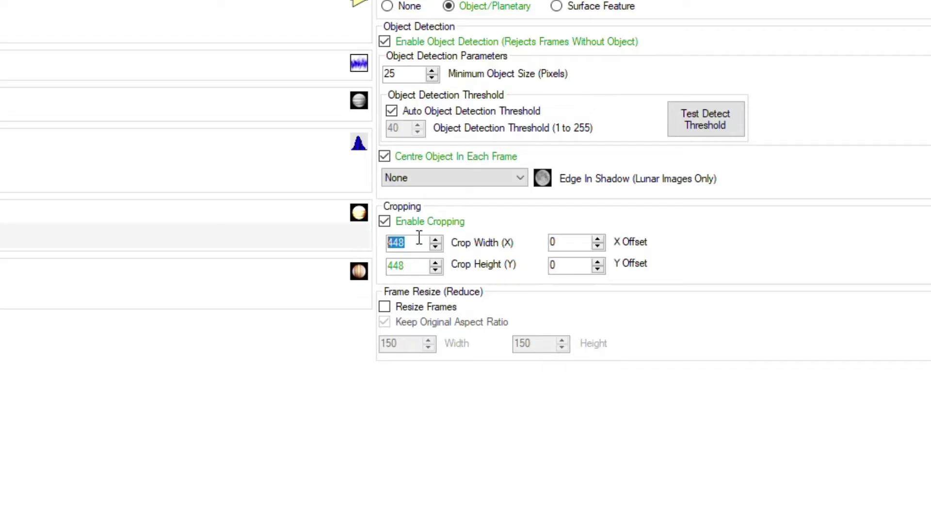
text(666)
drag(422, 267, 368, 269)
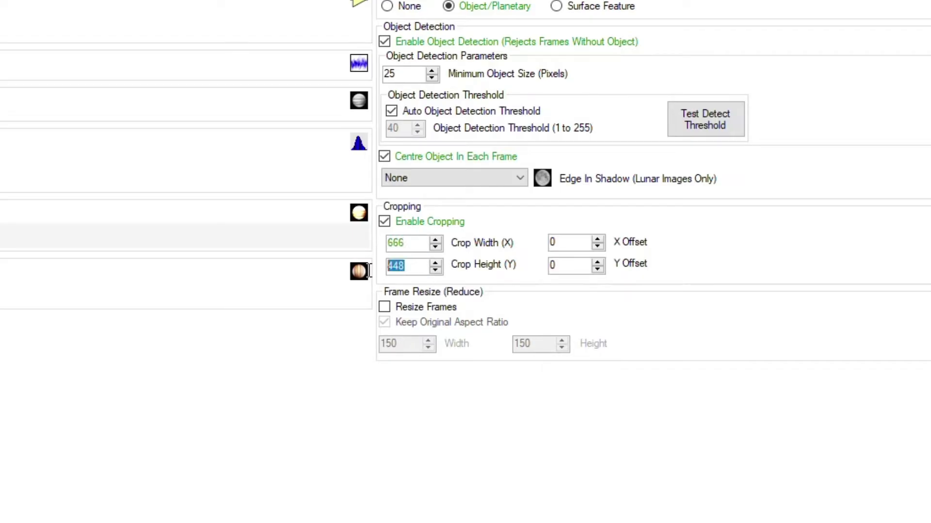
text(666)
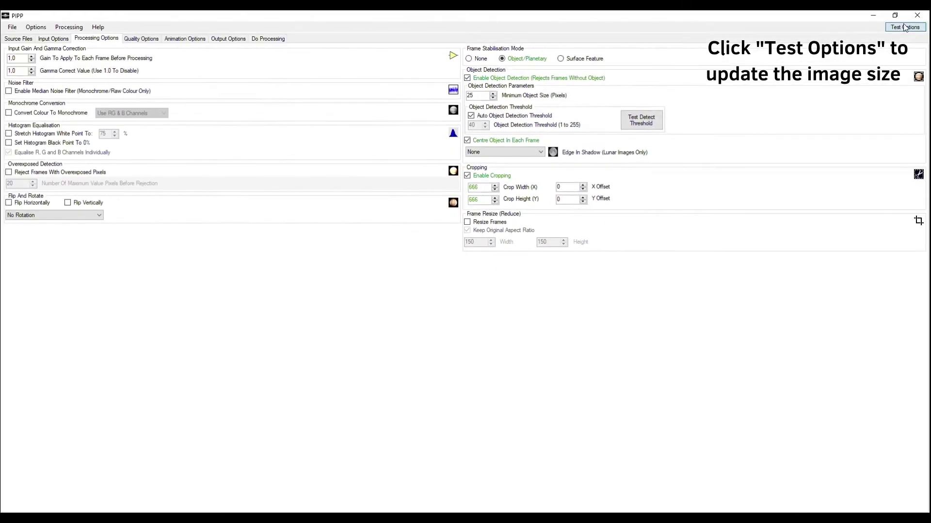
click(905, 27)
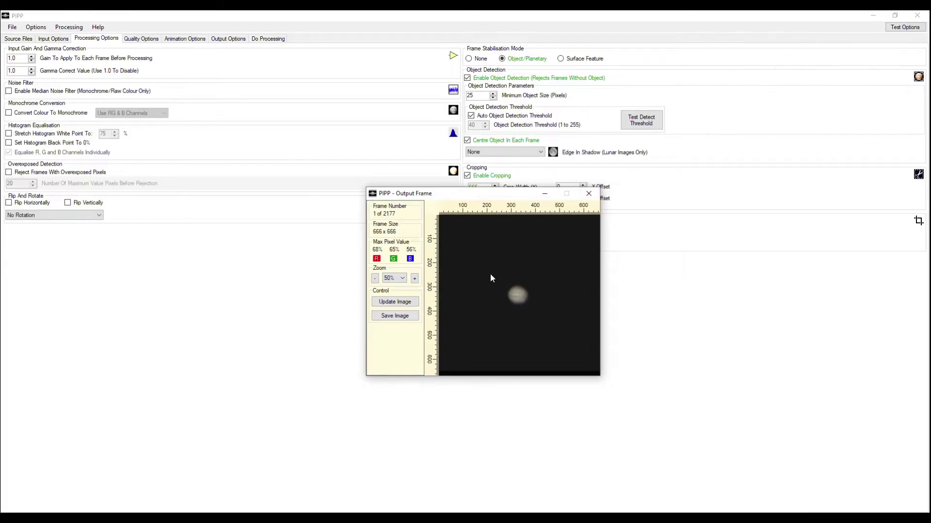
Review the Output Options, then start processing all 2177 frames from Do Processing.
click(234, 41)
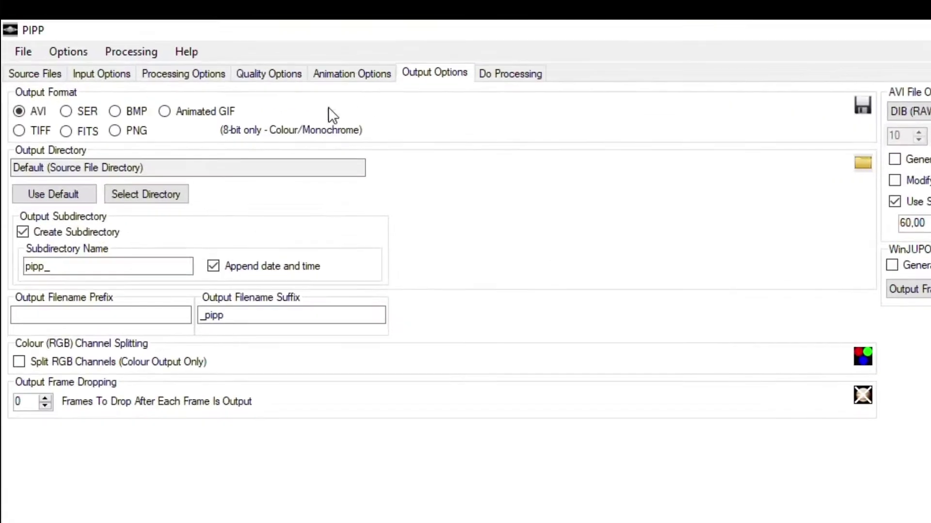
click(534, 74)
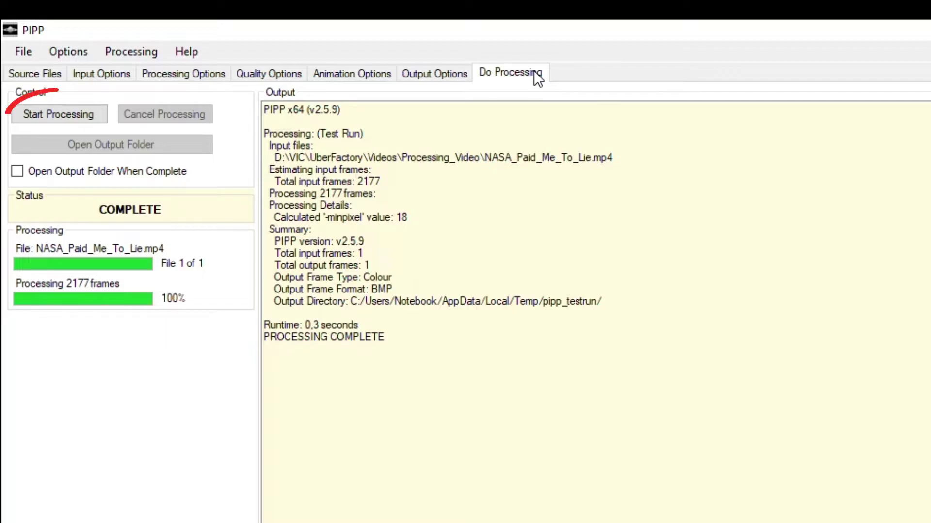
click(88, 120)
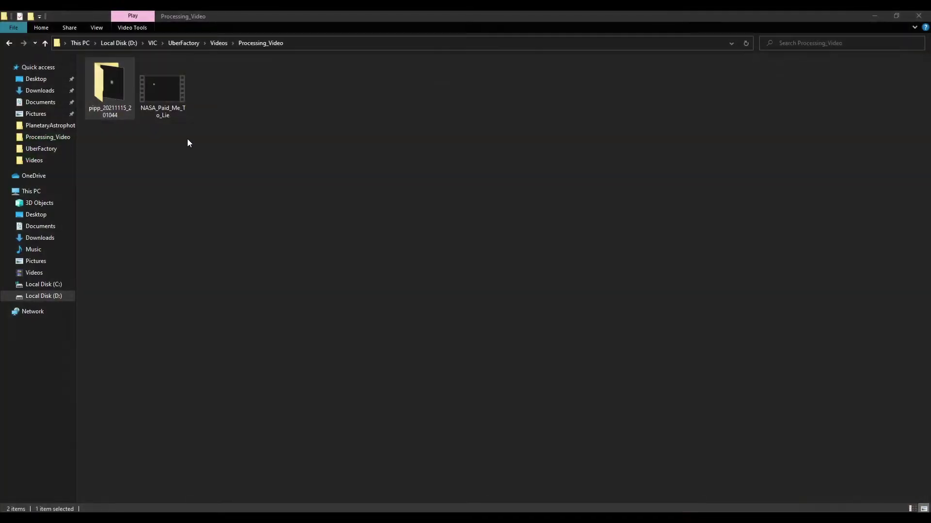
Open the pipp_20211115_201044 output folder and play NASA_Paid_Me_To_Lie_pipp.
drag(187, 141, 108, 106)
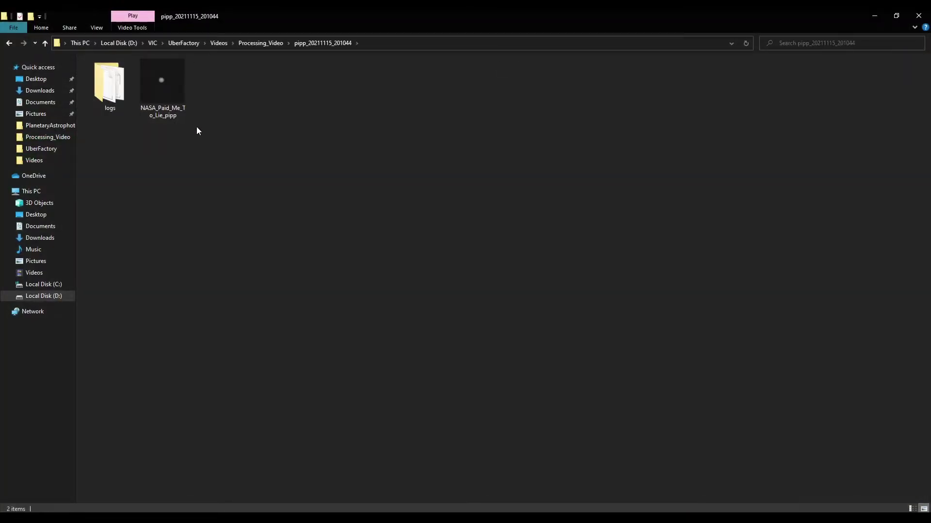
mouse_move(163, 115)
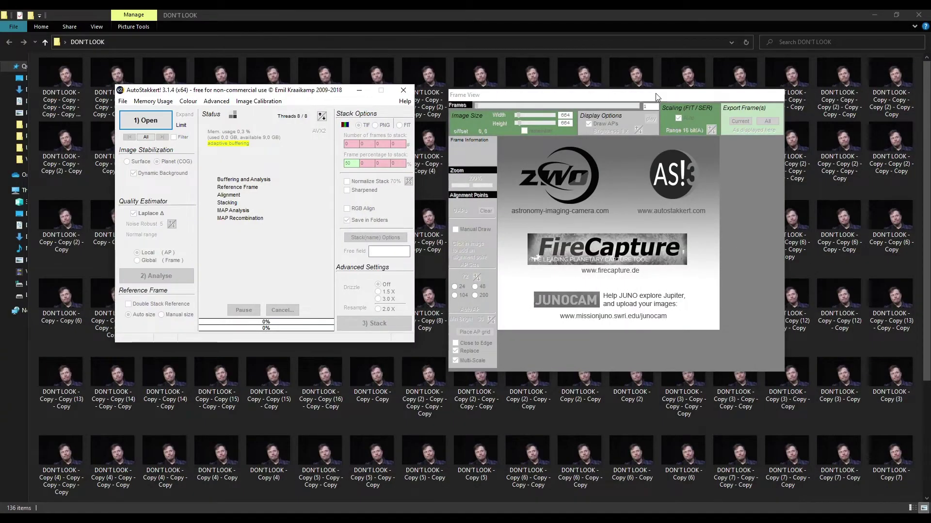
Load the cropped NASA_Paid_Me_To_Lie_pipp.avi into AutoStakkert!
drag(655, 94, 673, 108)
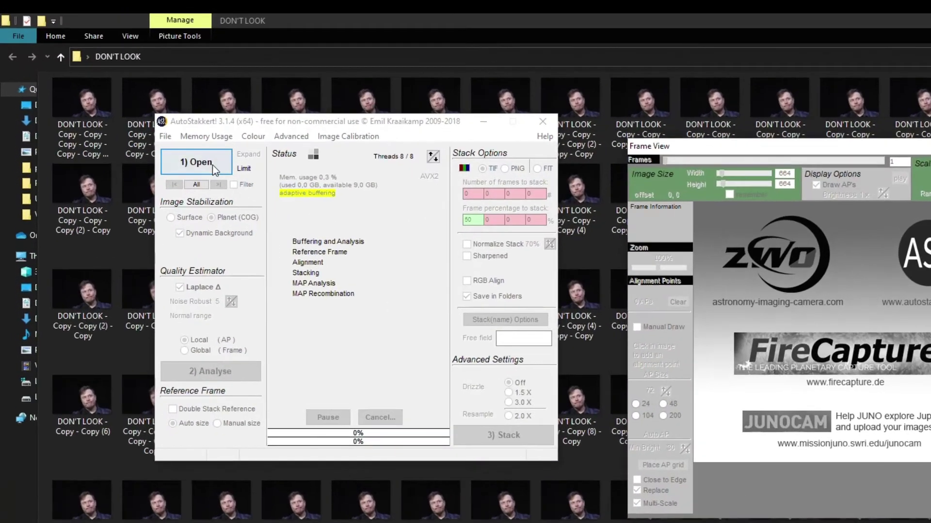
click(215, 170)
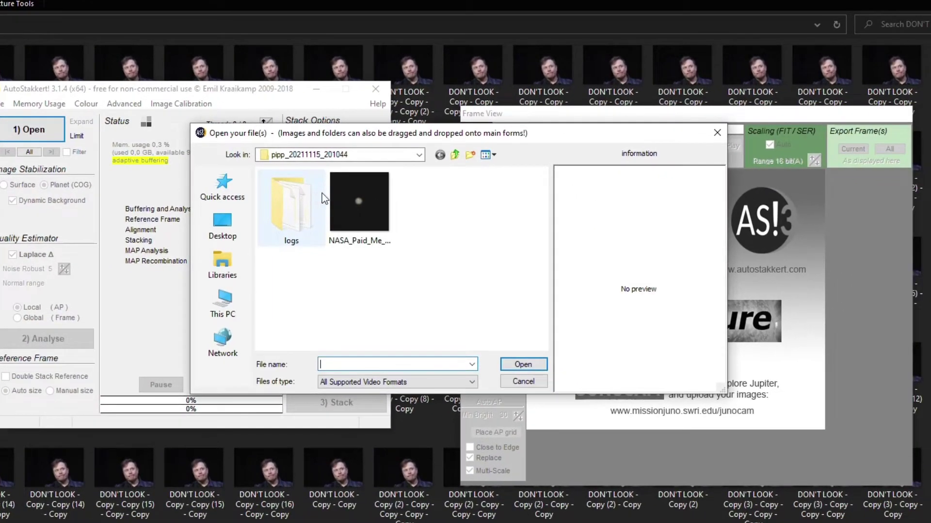
click(523, 233)
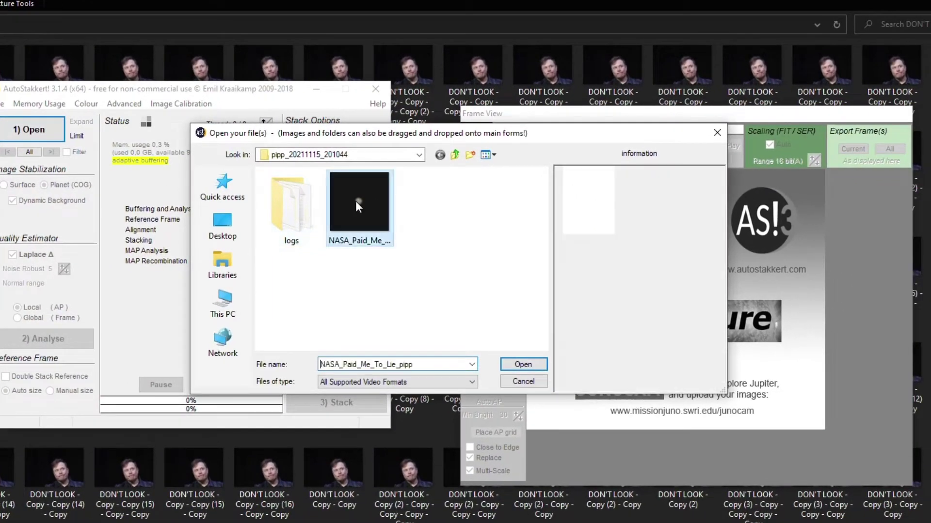
double_click(358, 206)
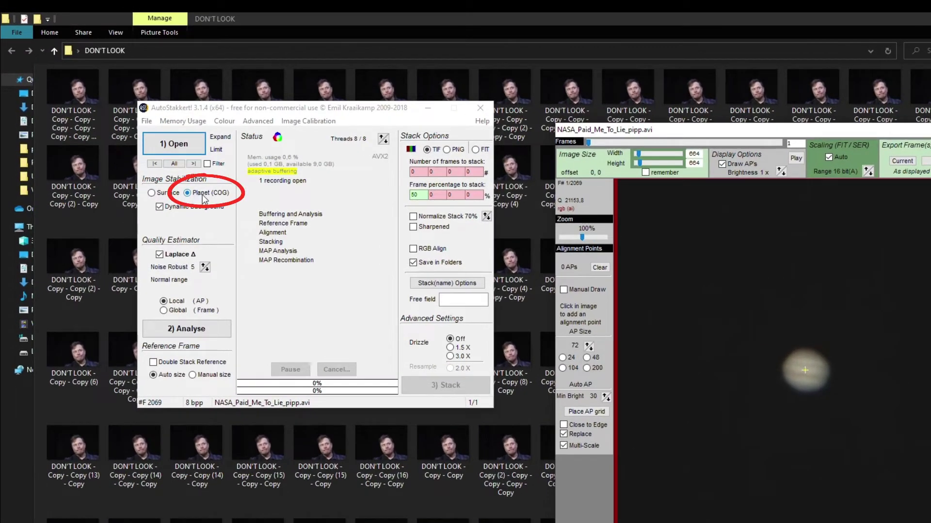
Enable Normalize Stack 70% and RGB Align, then analyse the video's frames.
click(413, 216)
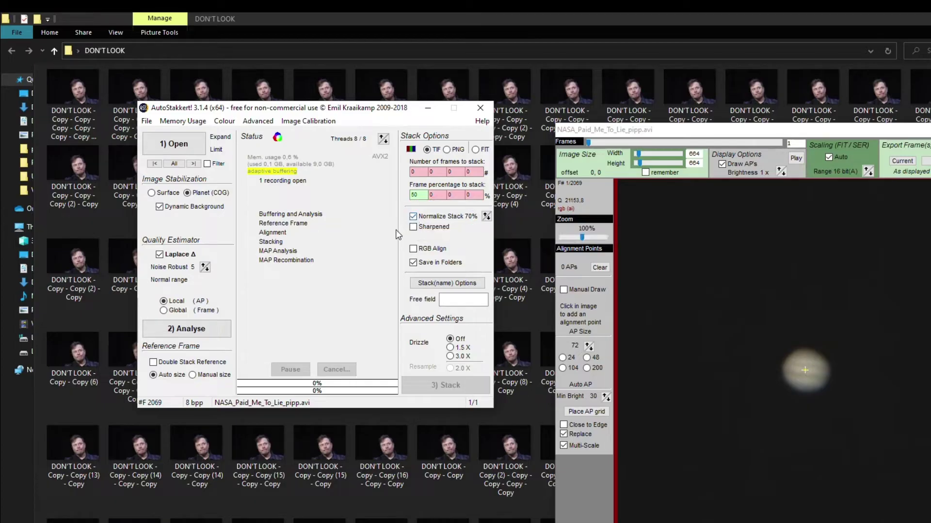
click(413, 249)
click(197, 330)
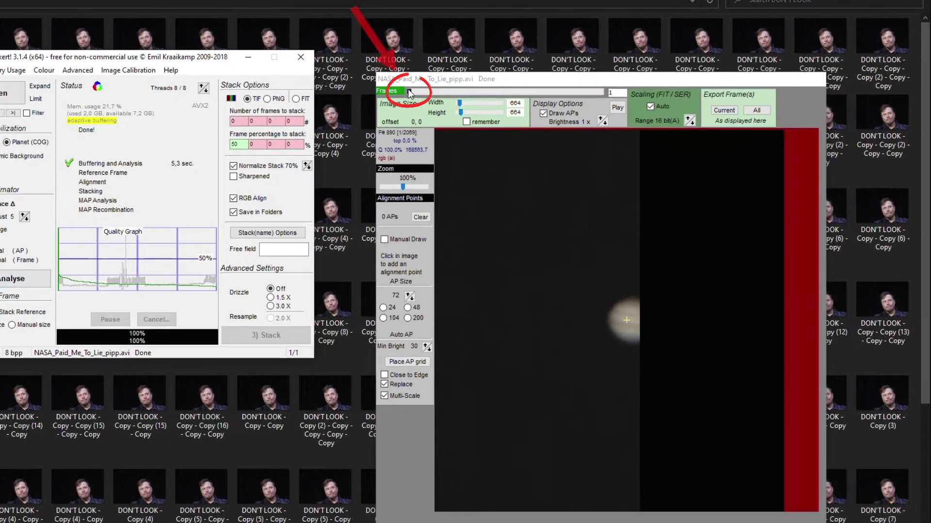
Drag the Frames slider to browse the analysed frames sorted by quality.
drag(408, 91, 482, 99)
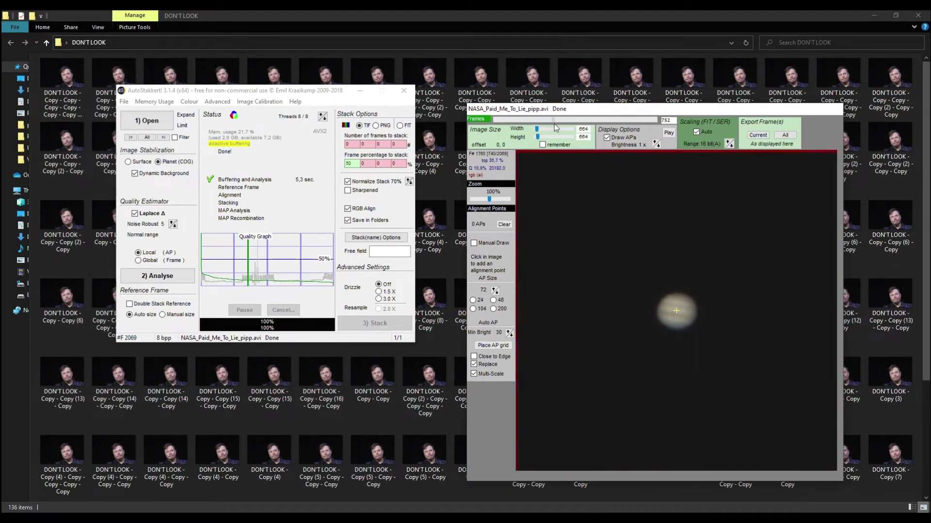
mouse_move(556, 127)
mouse_down()
mouse_move(628, 123)
mouse_move(512, 122)
mouse_move(535, 124)
mouse_up()
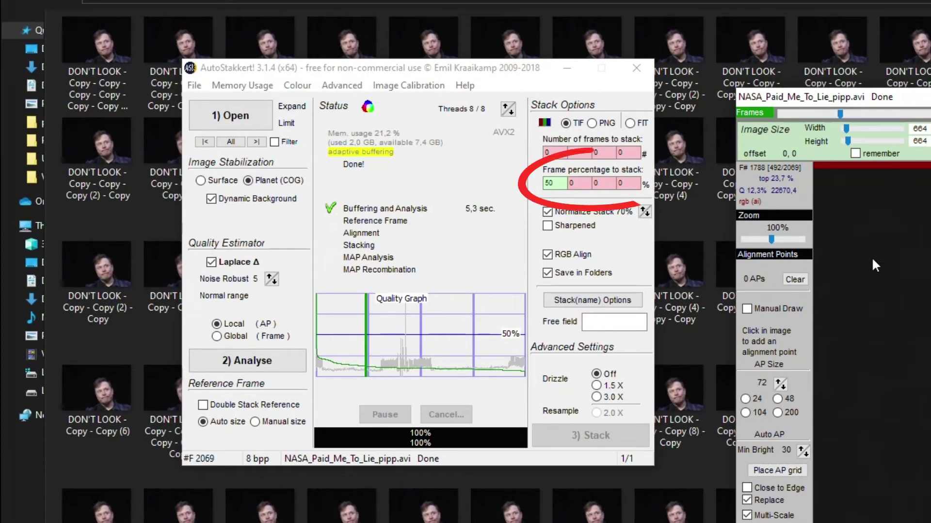
Try 33 and then 25 in the first frame percentage field.
drag(561, 183, 544, 178)
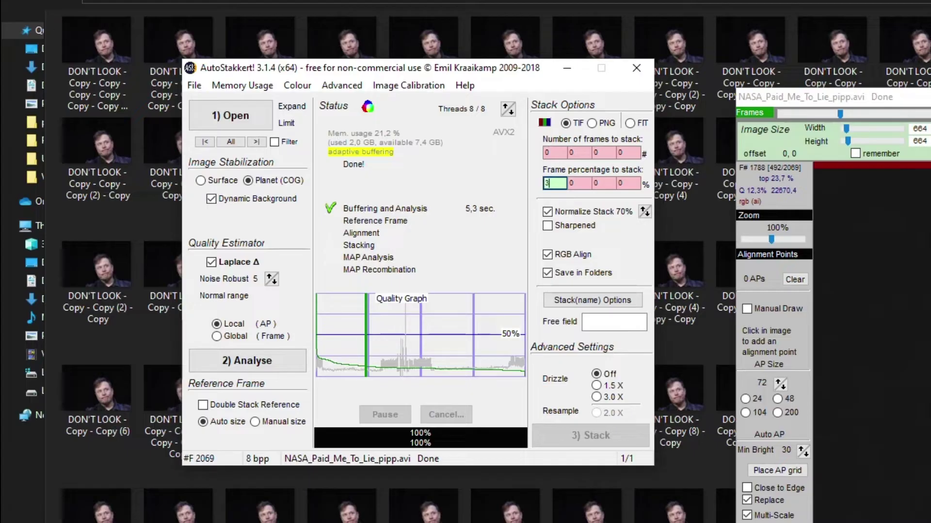
text(33)
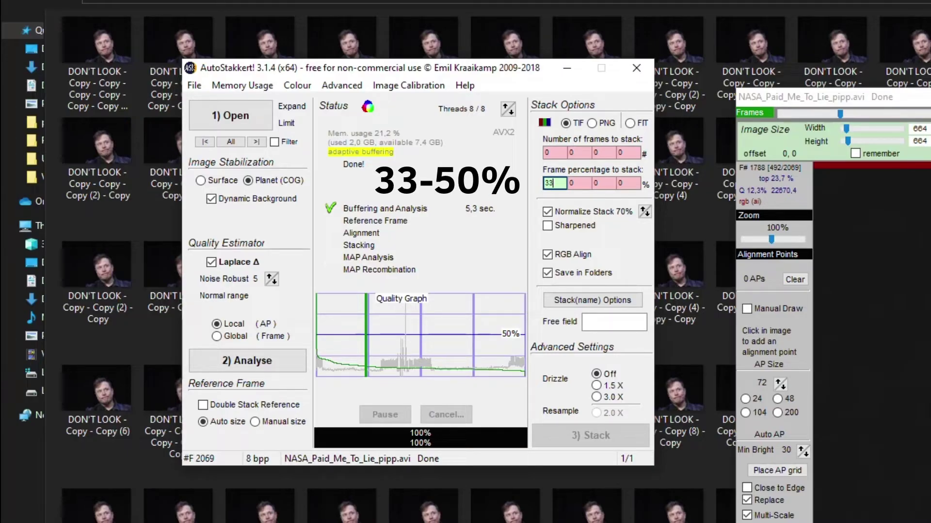
key(BackSpace)
key(BackSpace)
text(25)
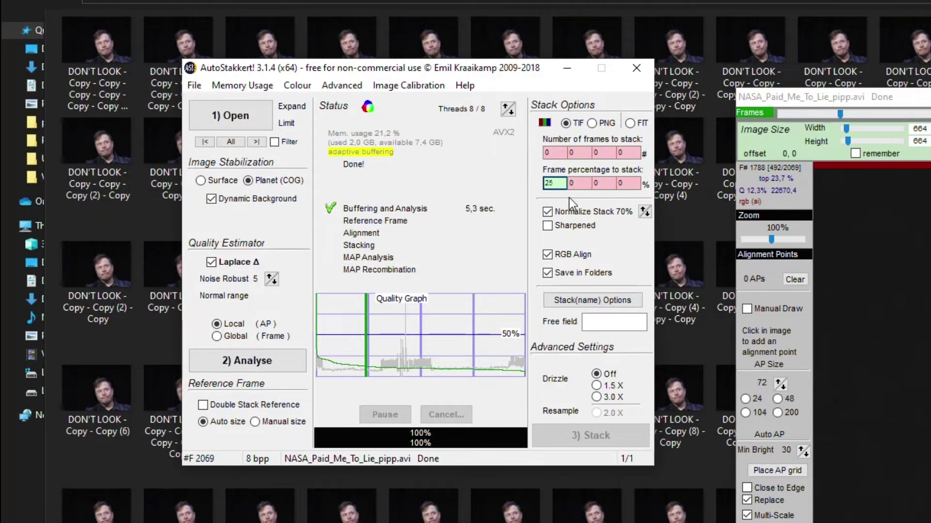
Set stack percentages to 50, 33 and 25, then place a 43-point AP grid.
drag(562, 183, 541, 183)
text(50)
key(Tab)
text(33)
key(Tab)
text(25)
key(Tab)
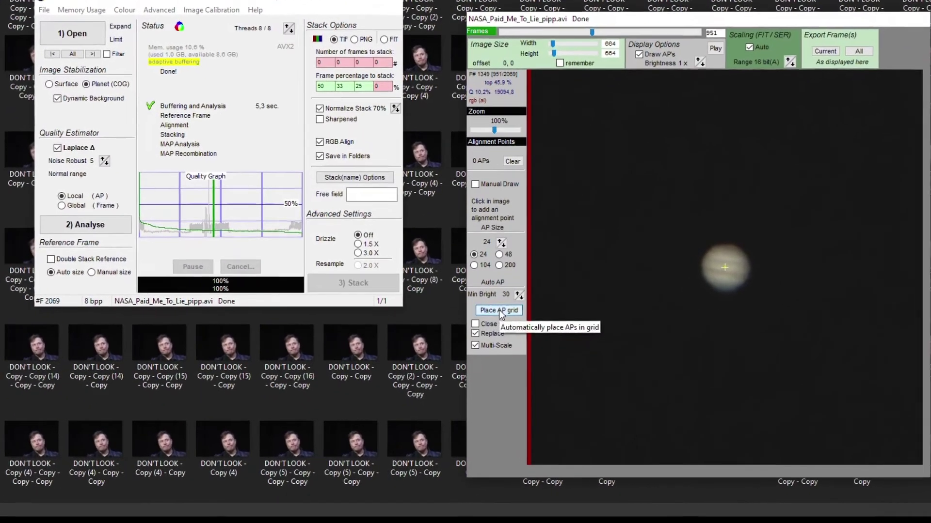
click(499, 311)
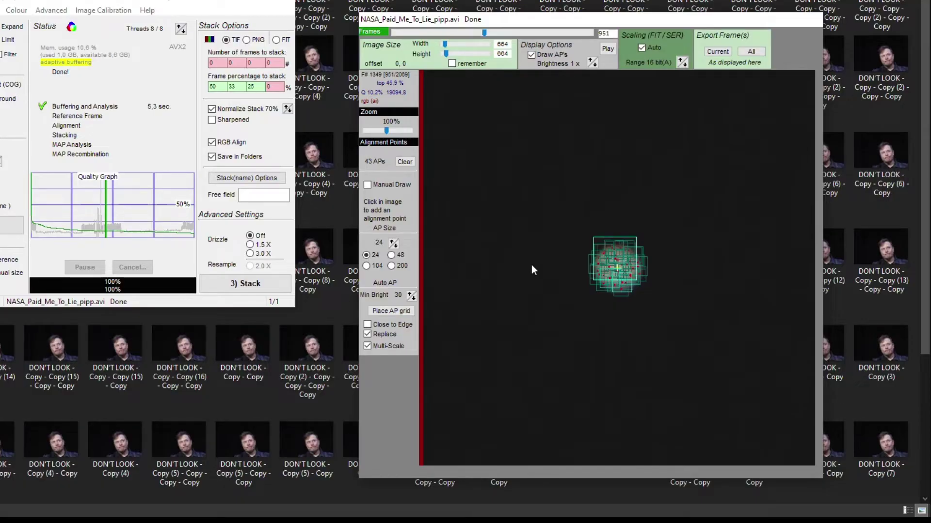
Remove one alignment point from Jupiter, add one beside it, then remove it again.
right_click(600, 262)
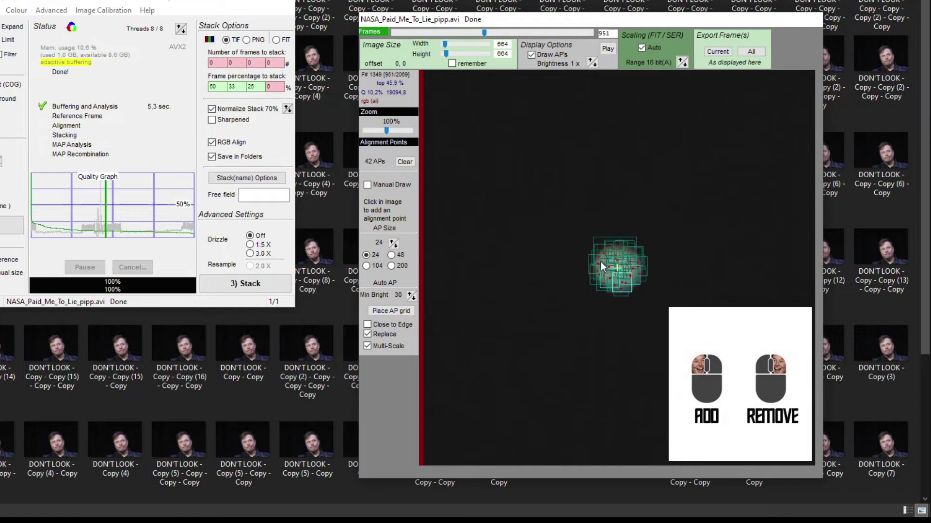
click(518, 257)
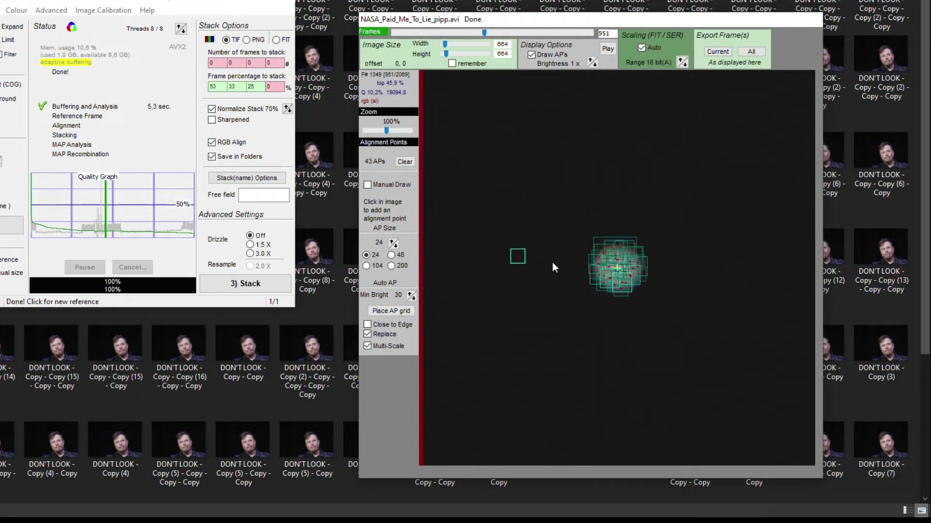
right_click(519, 258)
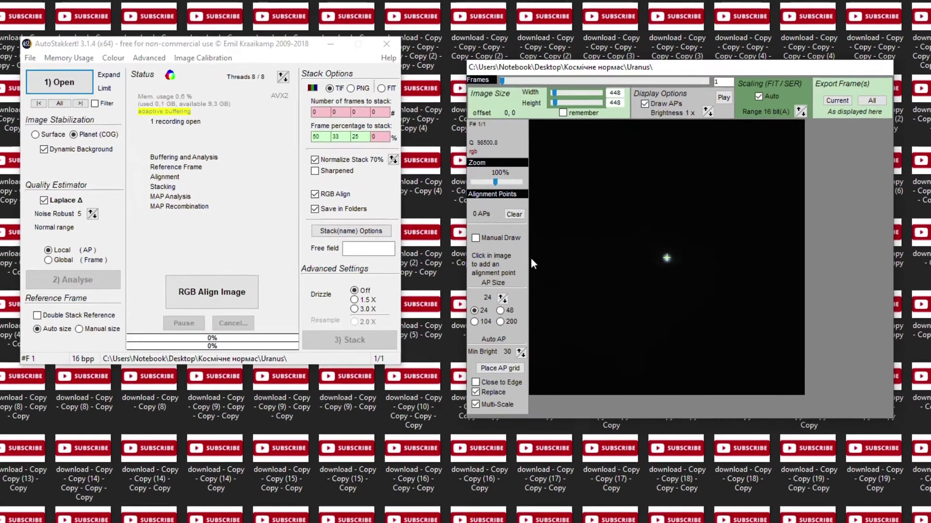
Turn on Manual Draw and draw one alignment box around Uranus.
click(498, 243)
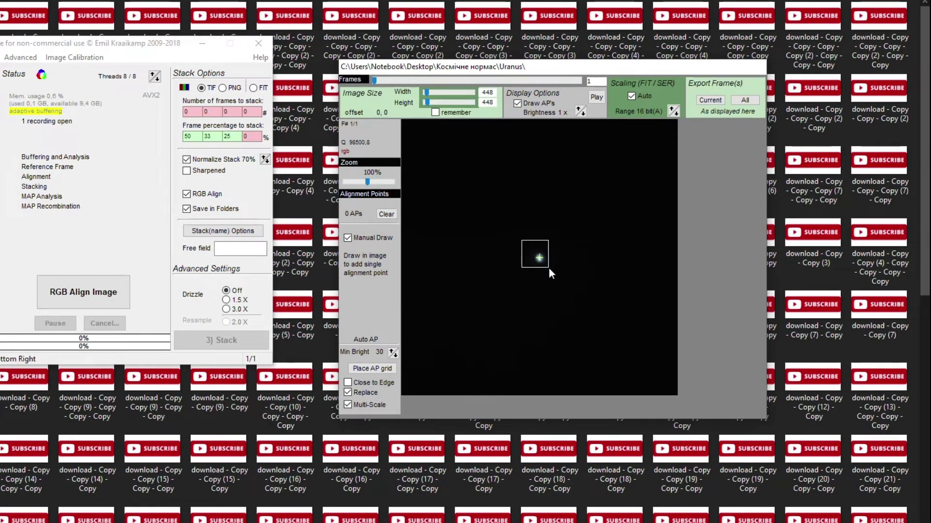
drag(549, 268, 554, 271)
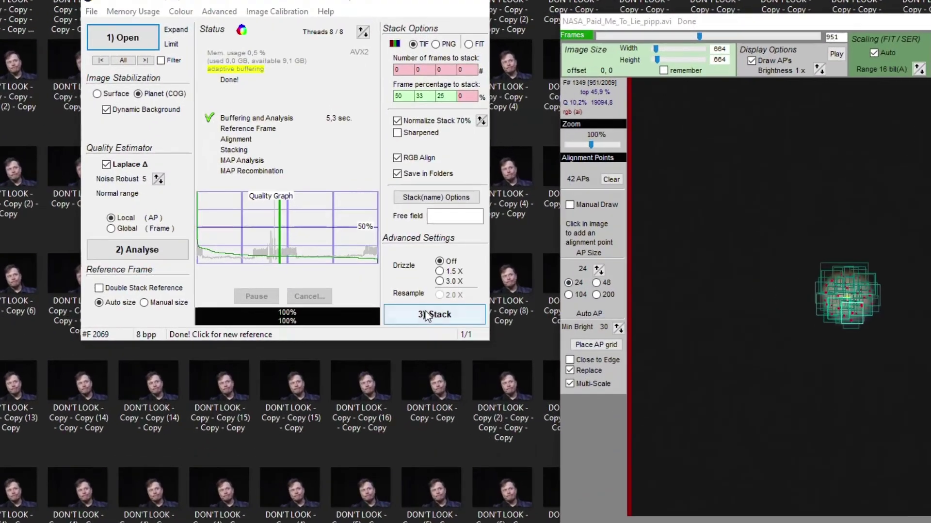
Stack the Jupiter video and select the AS_P25, AS_P33 and AS_P50 result folders.
click(425, 315)
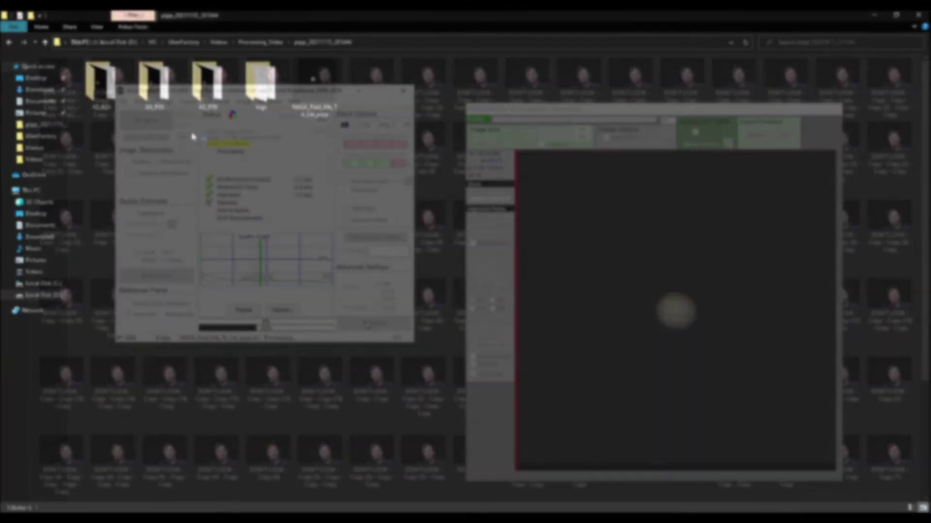
drag(208, 58, 97, 143)
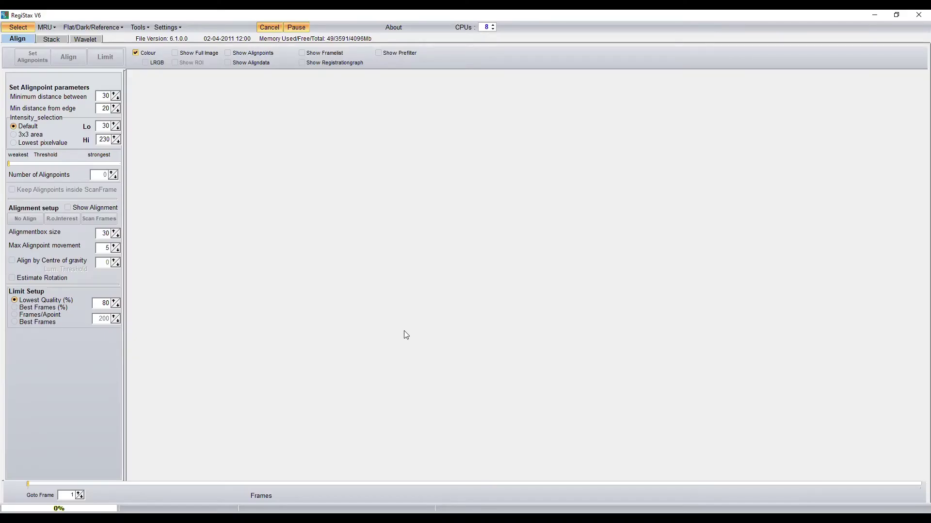
Open the NASA stacked Jupiter TIF from the AS_P33 folder in RegiStax.
click(14, 26)
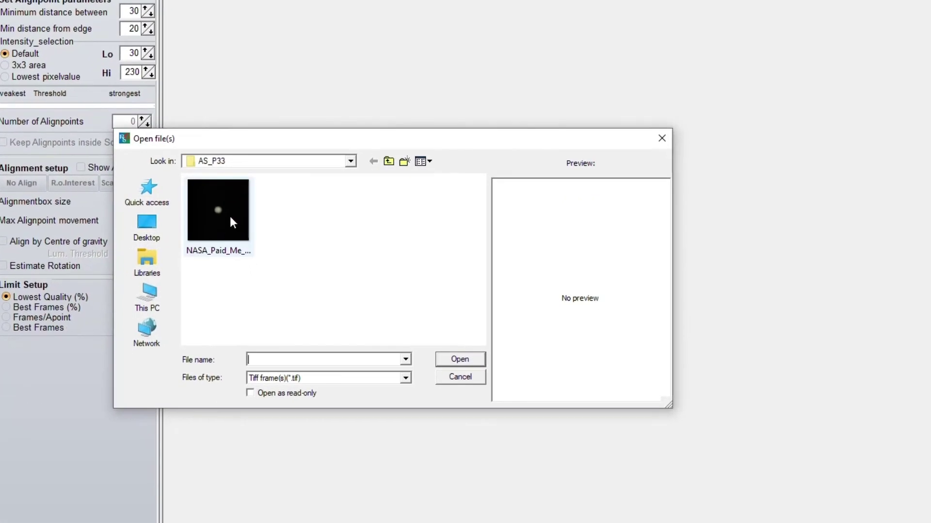
click(222, 210)
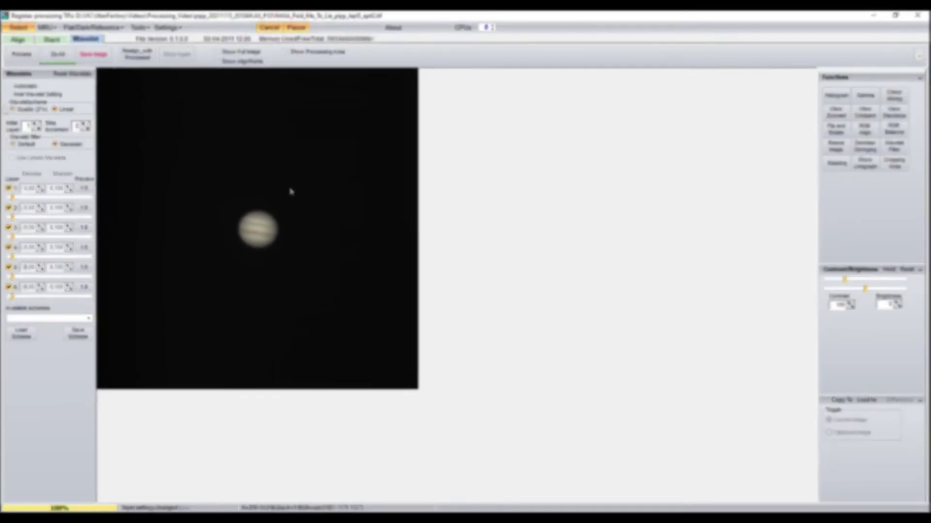
Use the Dyadic scheme with Default filter; set wavelet layers 1, 2, 3, 5 to 2.4, 23.9, -0.1, 1.8.
click(29, 92)
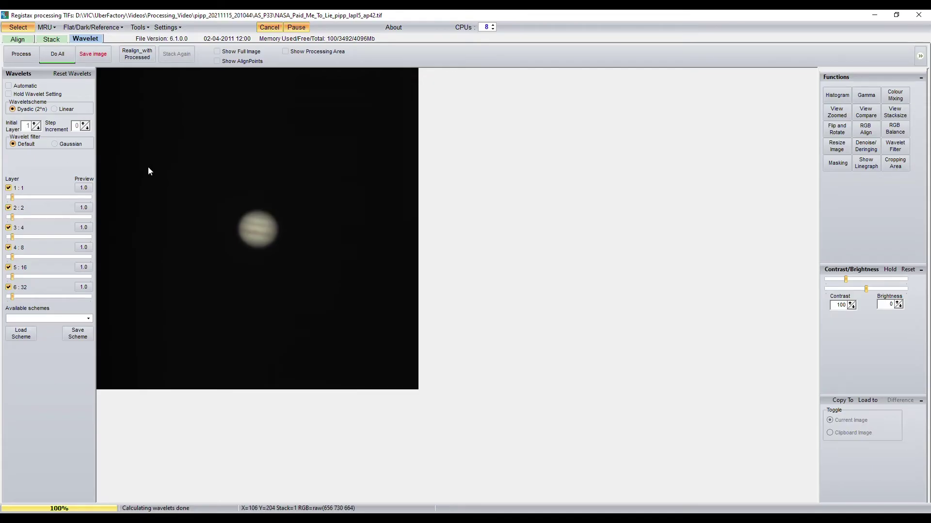
click(55, 144)
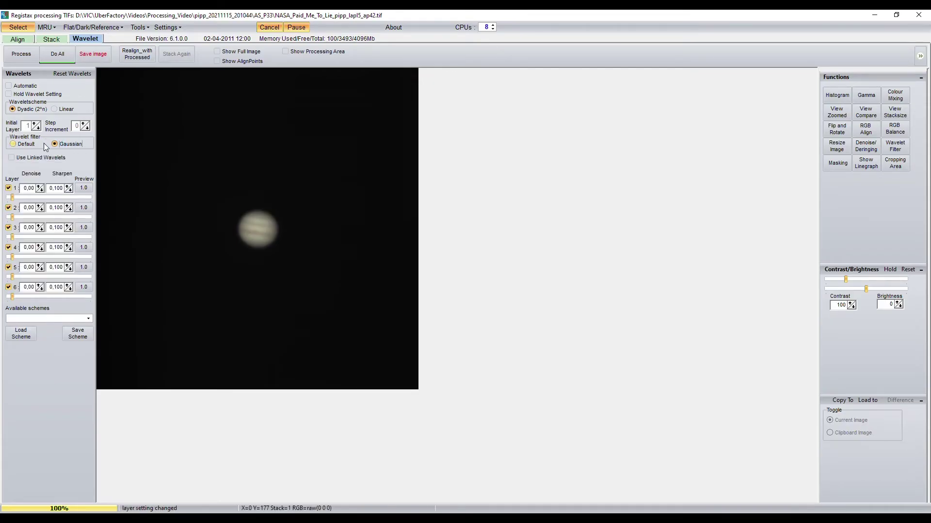
click(22, 143)
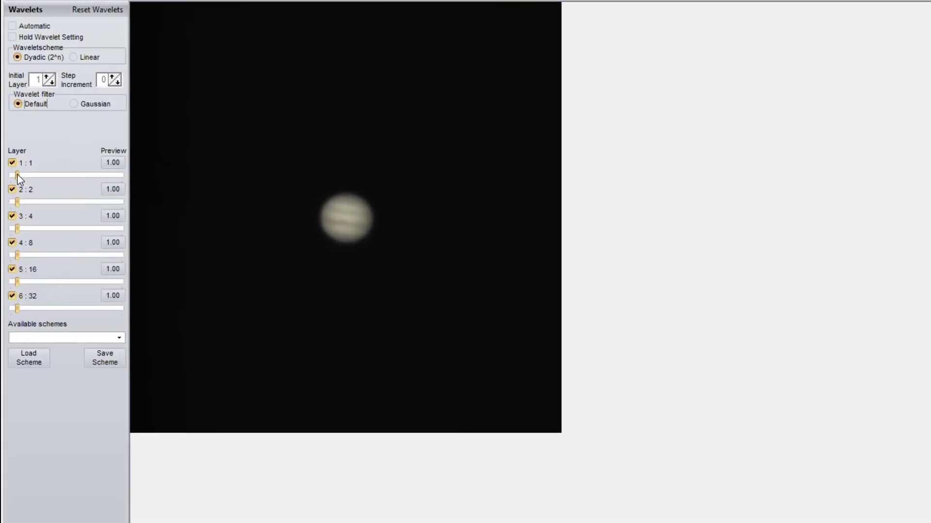
drag(12, 198, 17, 228)
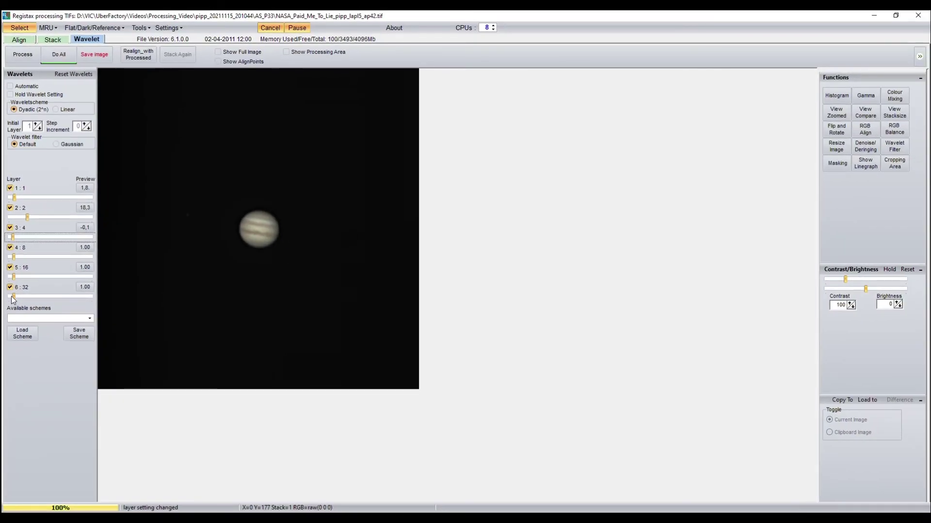
drag(13, 277, 15, 278)
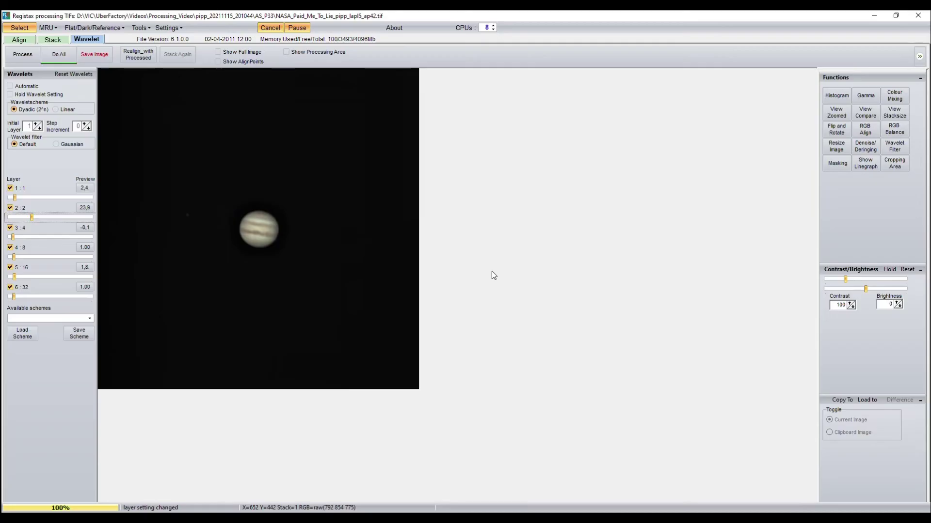
Autobalance Jupiter's RGB to red 0.96, green 0.99, blue 1.15, then close the HistoRGB panel.
click(892, 130)
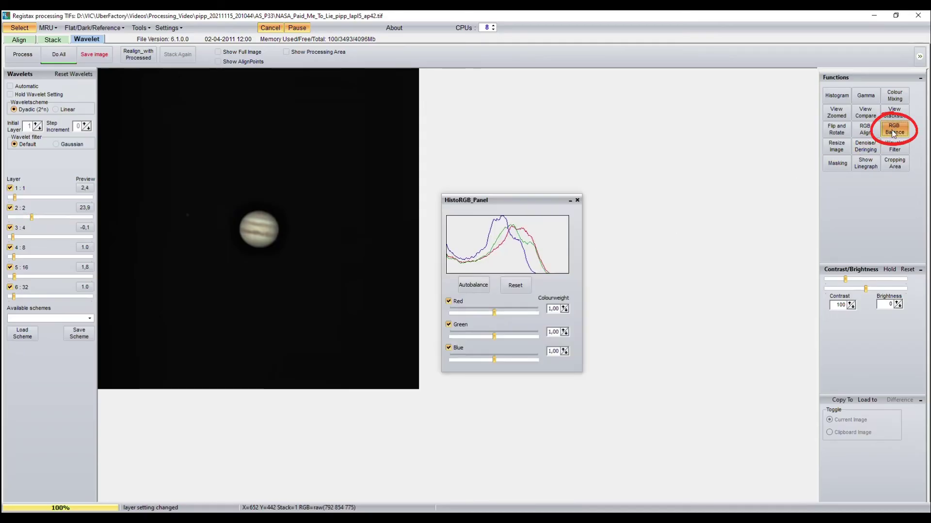
click(467, 286)
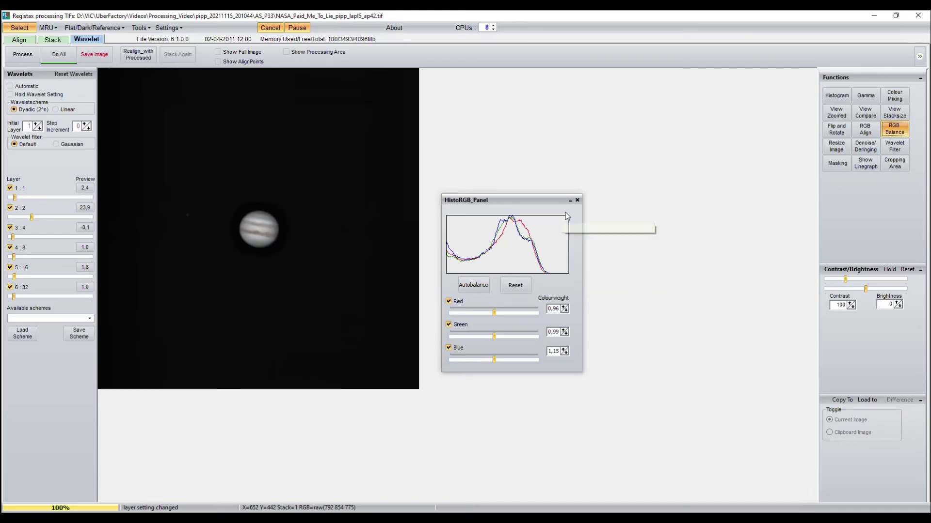
click(577, 199)
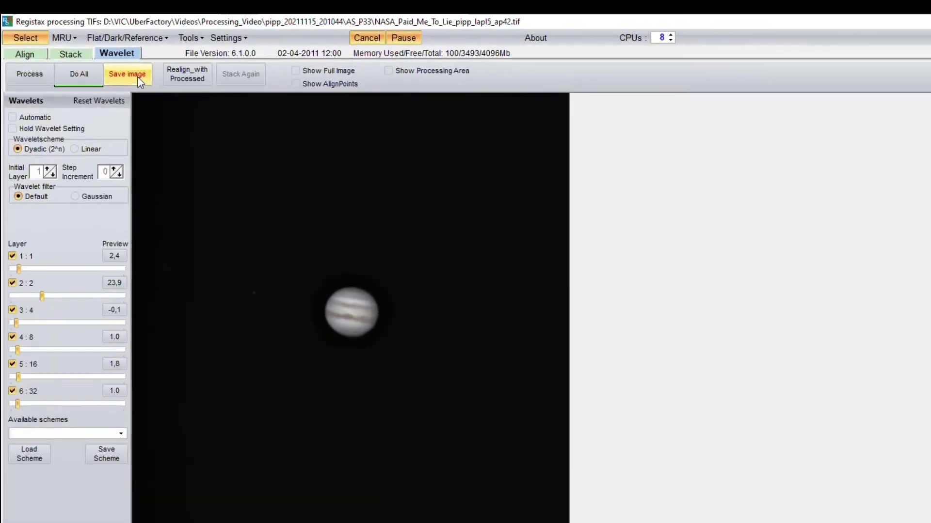
Save the sharpened Jupiter image, bringing up the 'Image not fully processed' prompt.
click(101, 55)
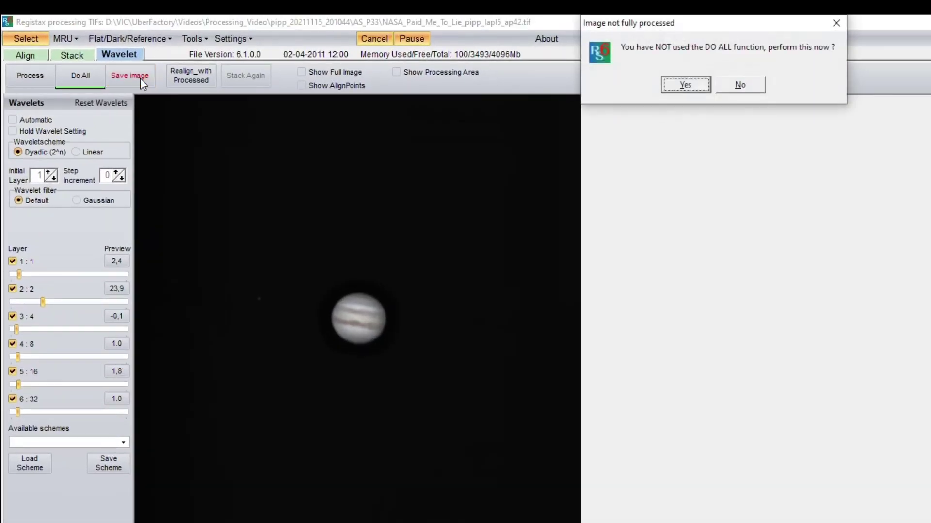